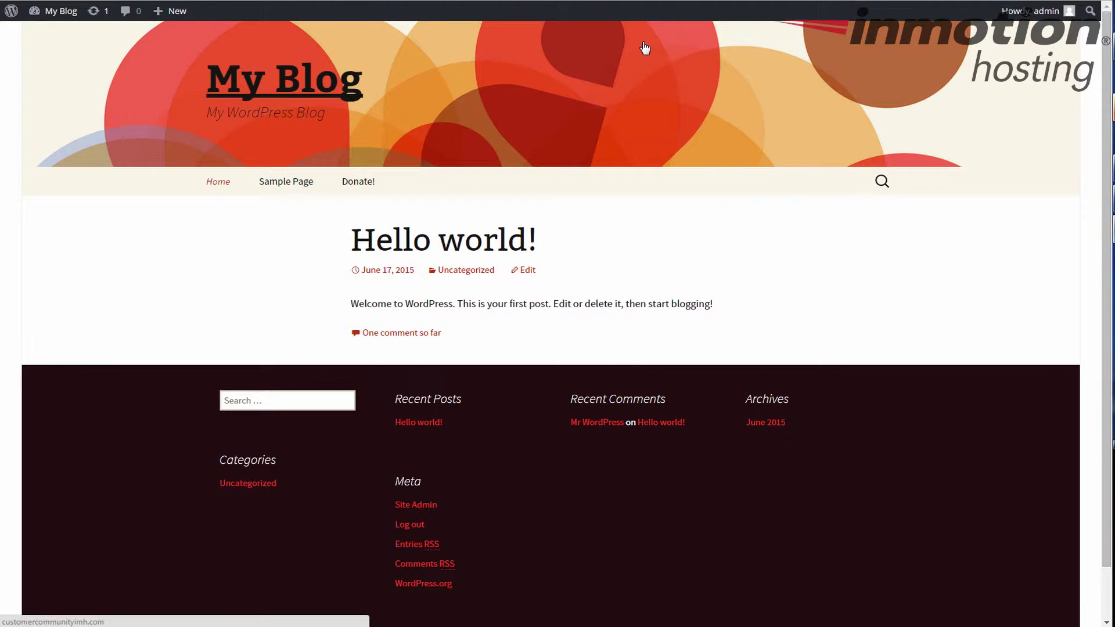
- Open the Donate! page and inspect the Charity Donation form's donation amount
click(354, 181)
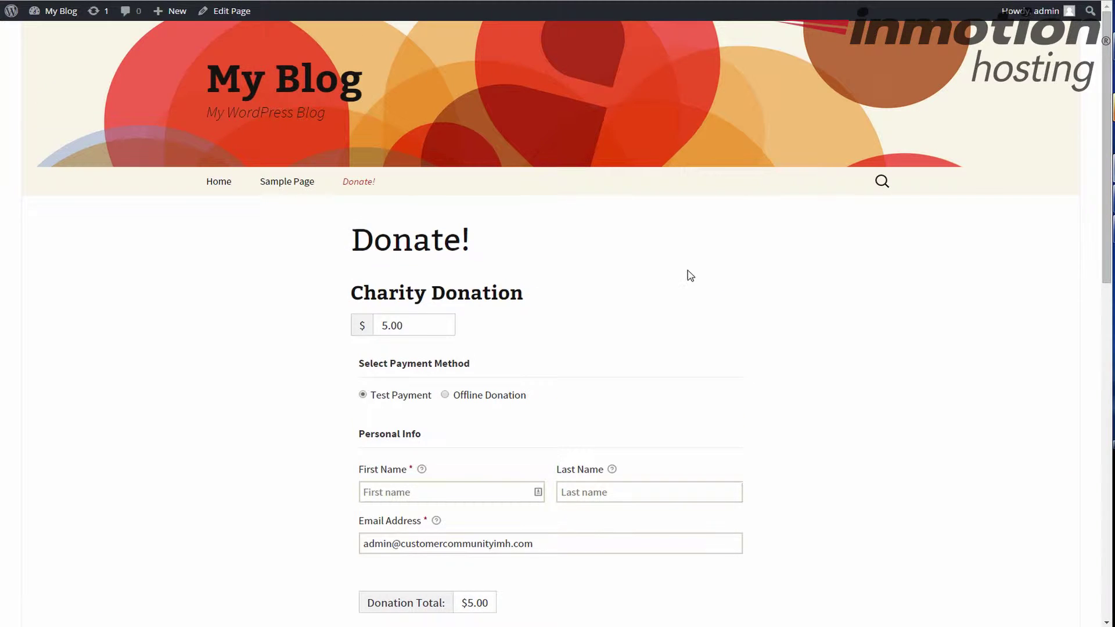
scroll(688, 274, down, 1)
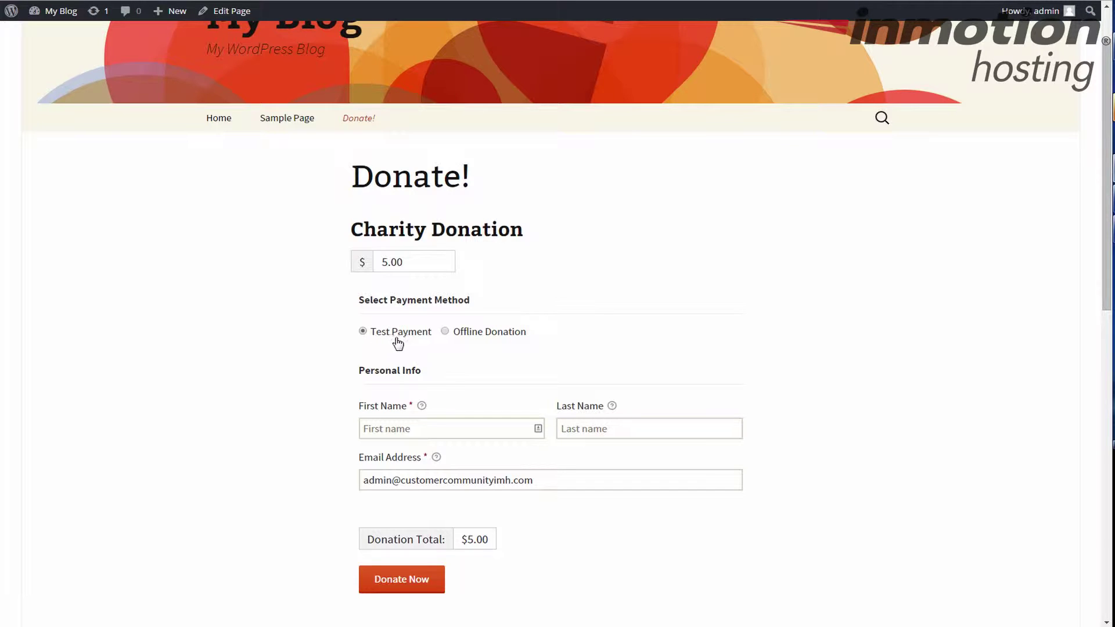
scroll(708, 345, down, 1)
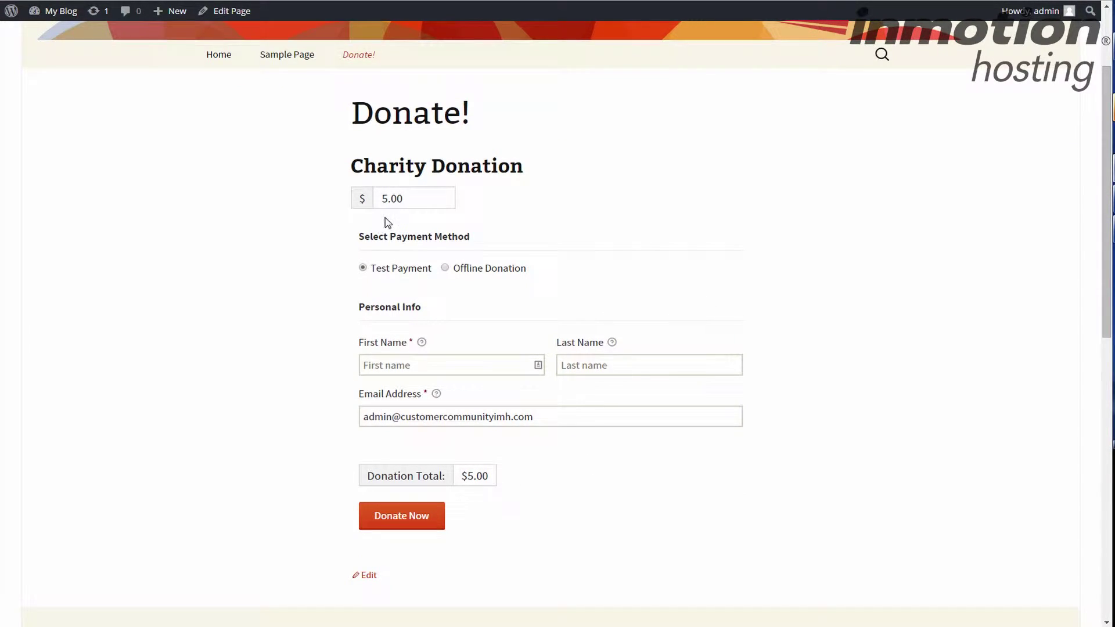
scroll(388, 223, up, 1)
drag(389, 261, 380, 261)
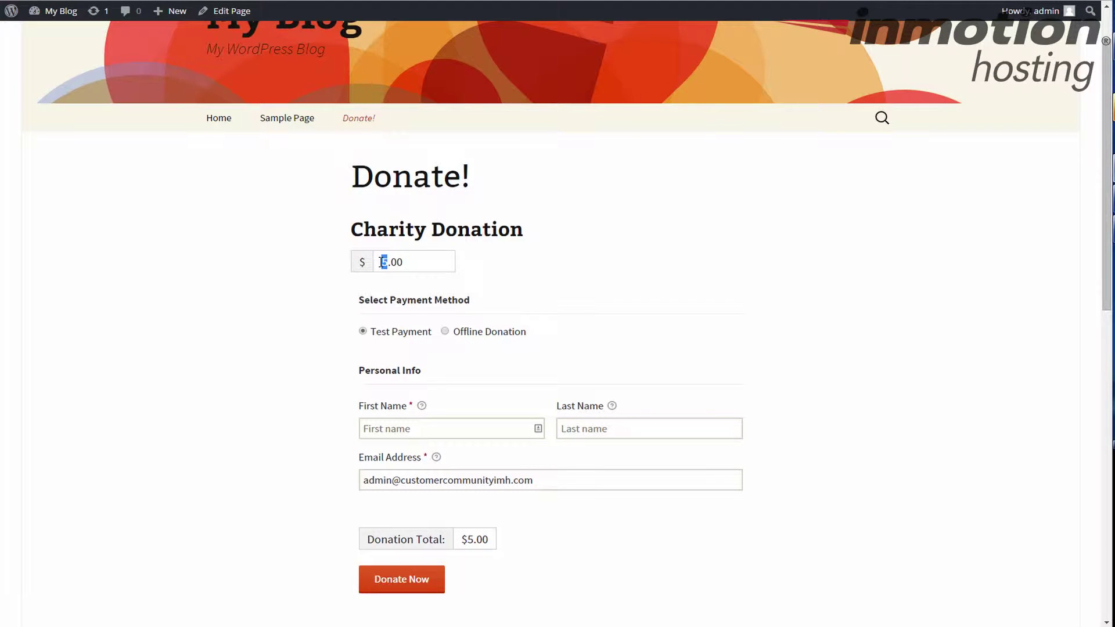
click(510, 257)
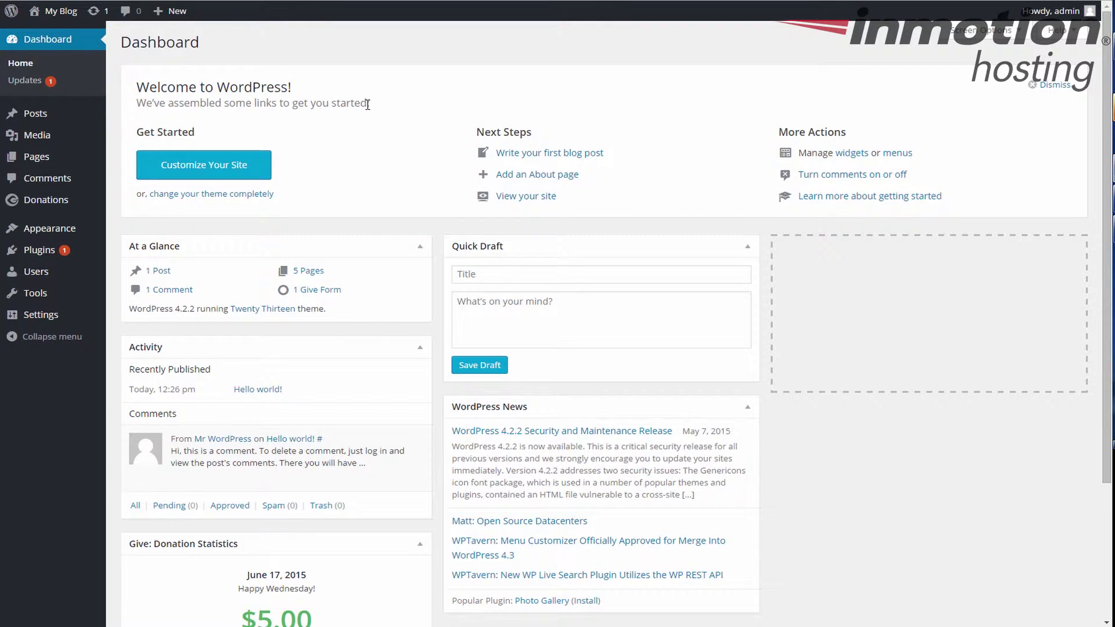
mouse_move(46, 200)
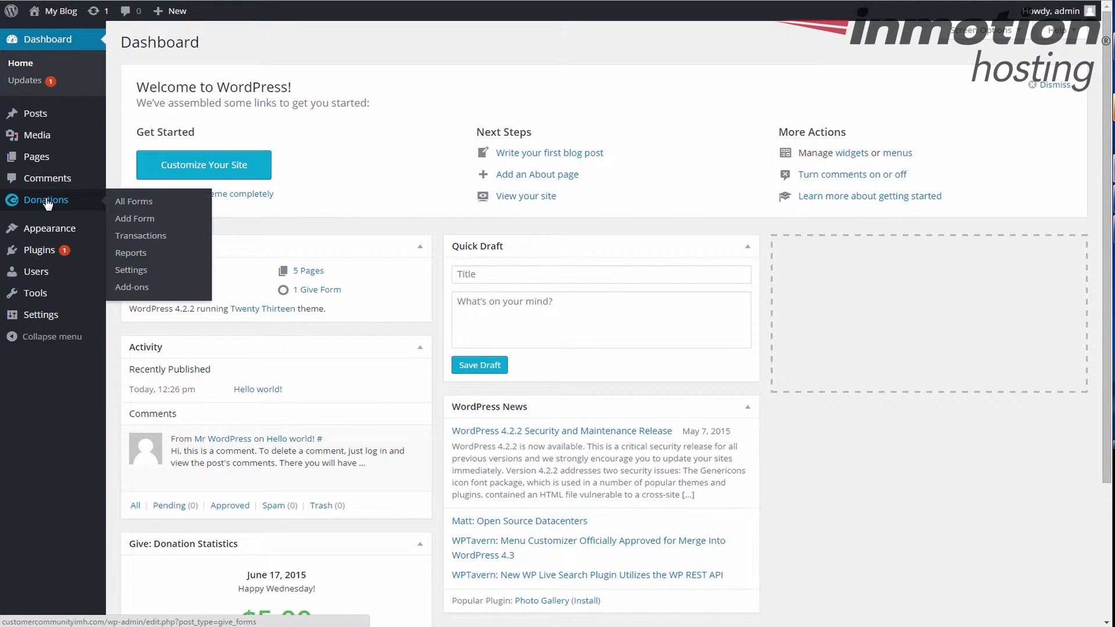
- Start a new Give donation form from the All Forms list
click(121, 201)
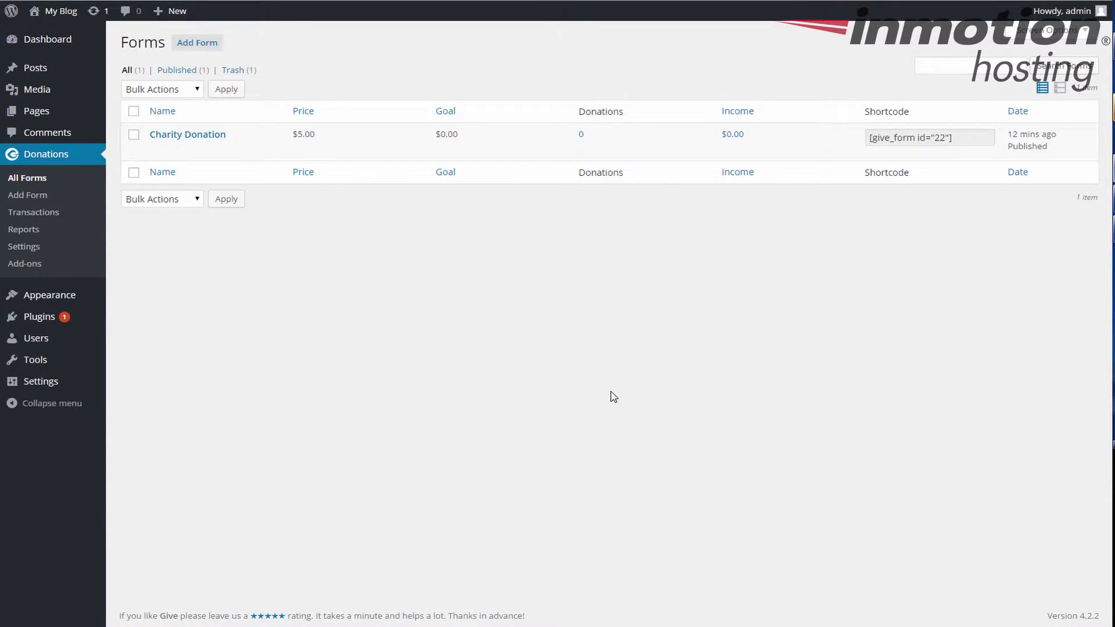
click(42, 204)
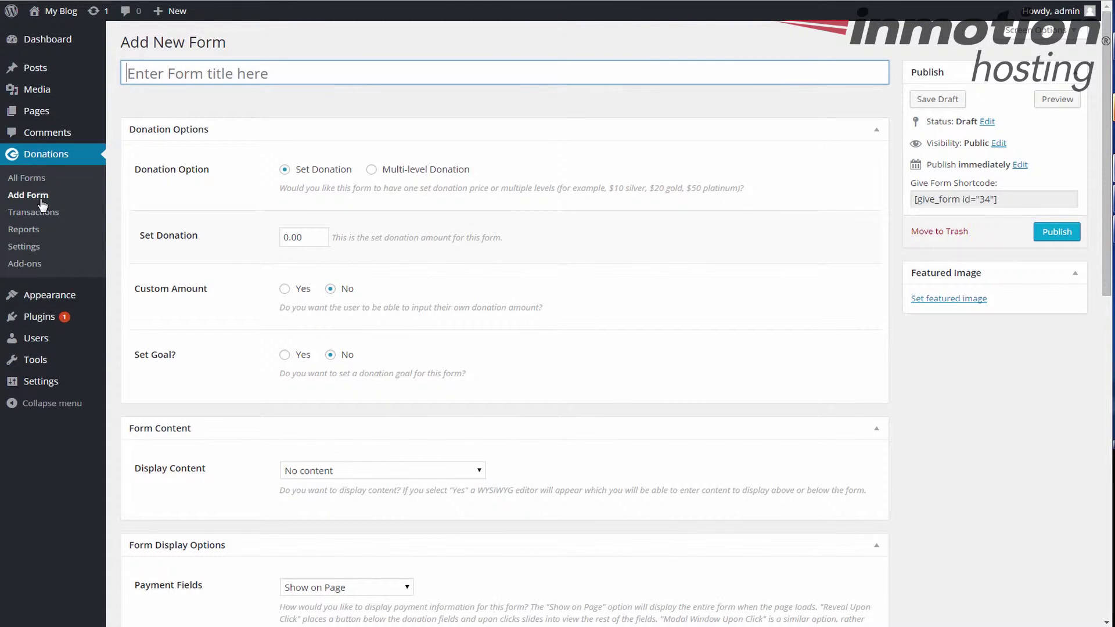
text(Cu)
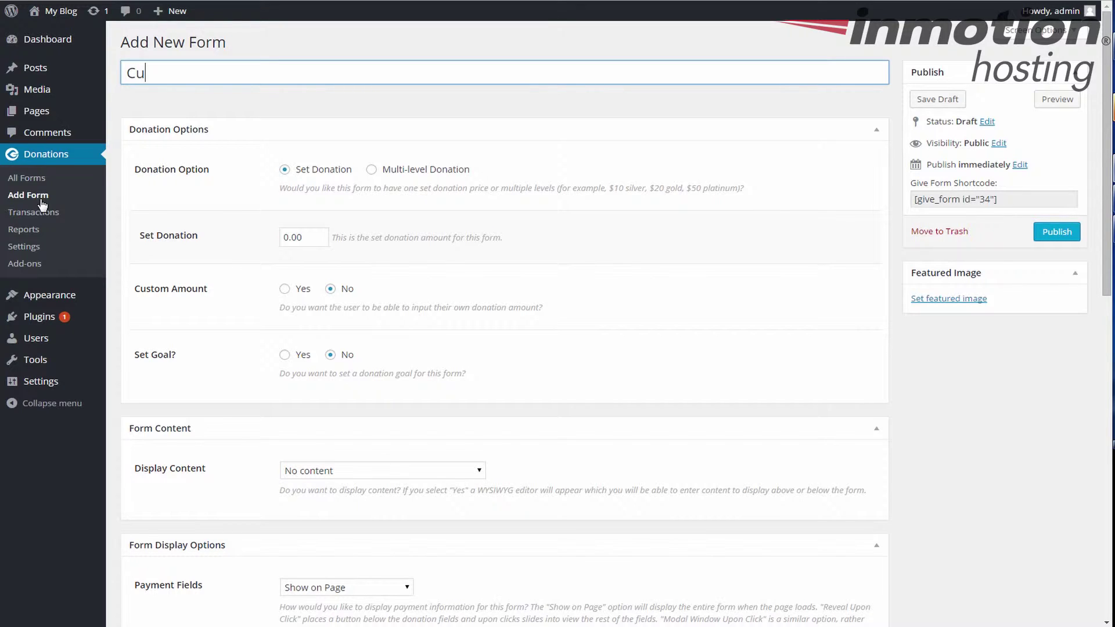
text(stom)
text( Donation)
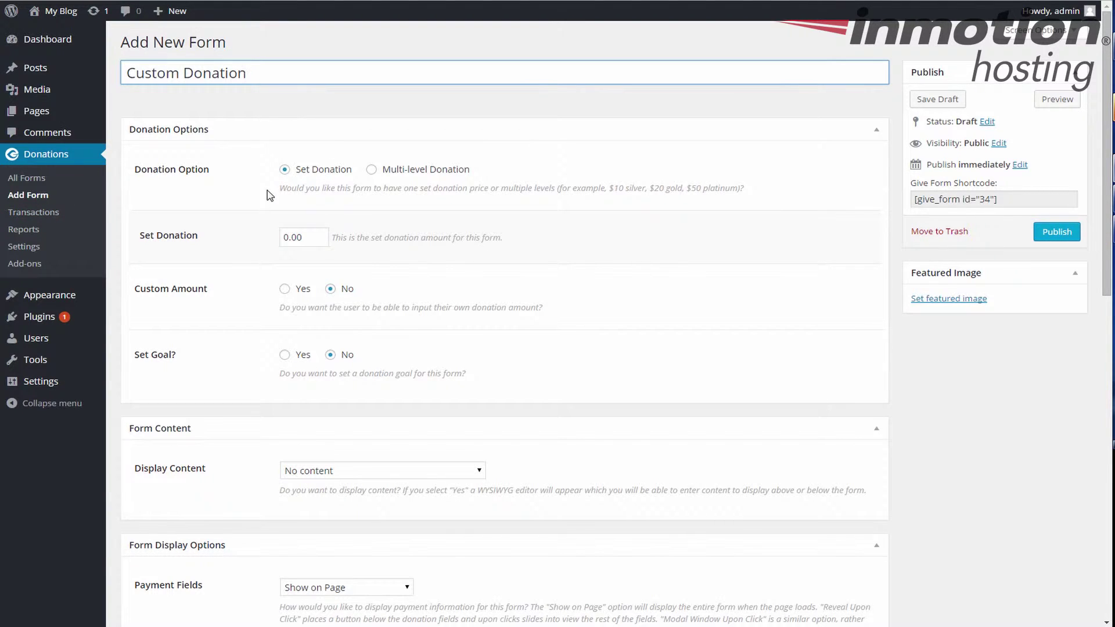
scroll(297, 181, down, 1)
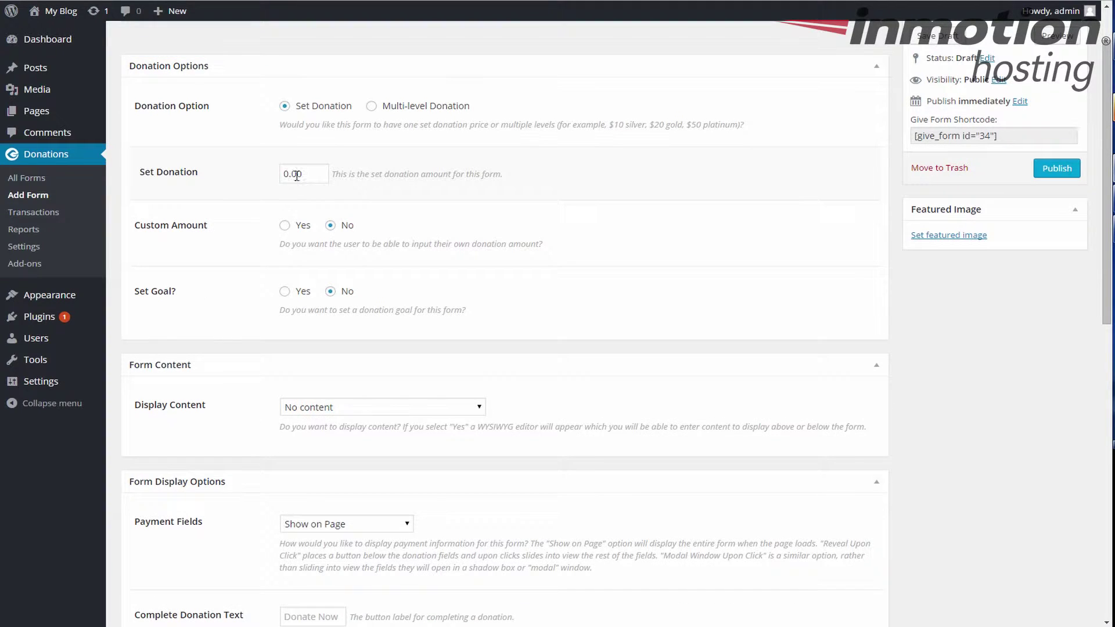
- Give the form a 5.00 set donation, allow custom amounts, and label them 'Enter Donation Amount.'
click(290, 174)
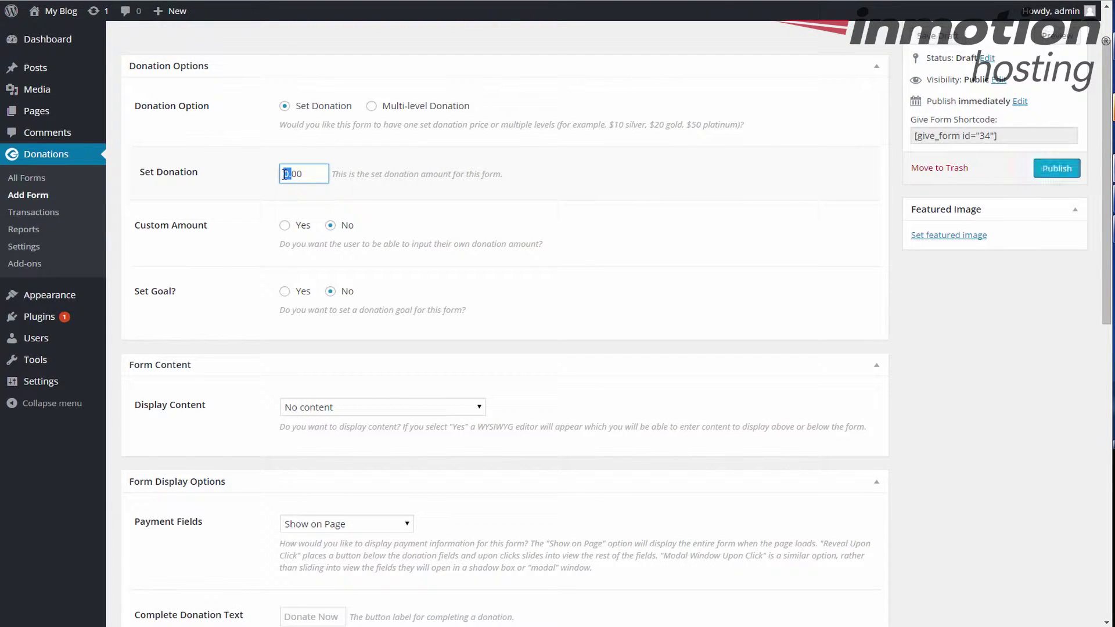
text(5)
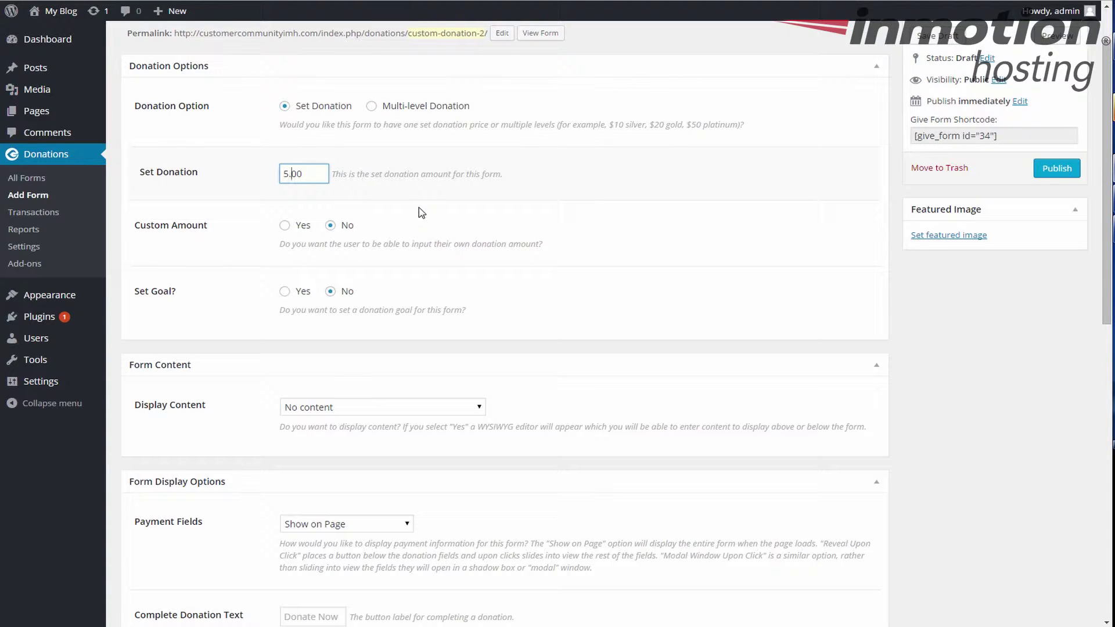
click(285, 226)
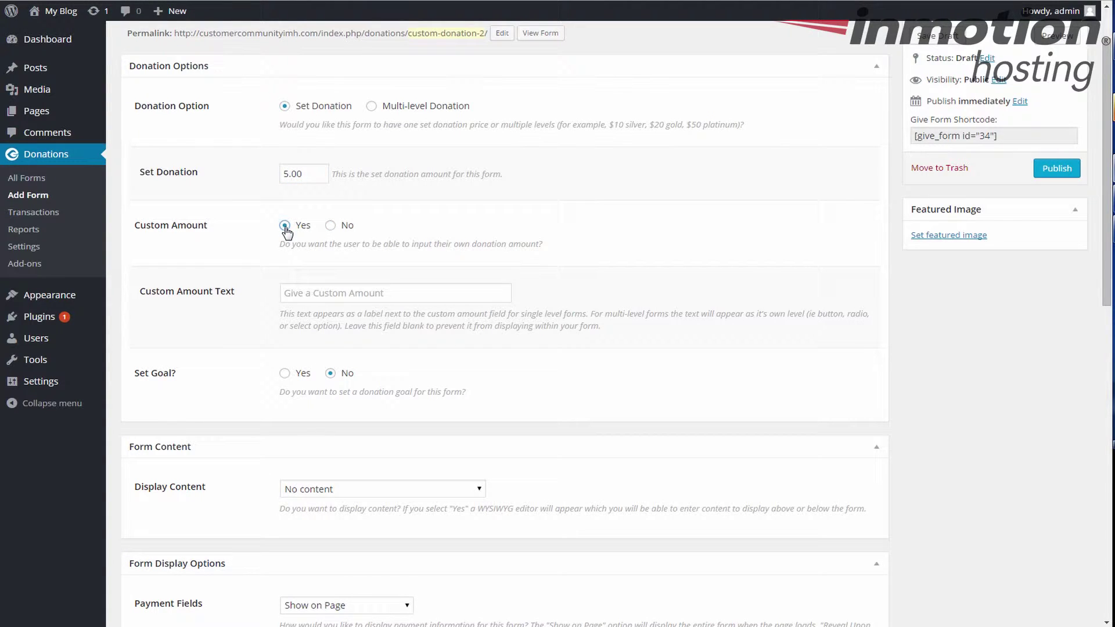
click(411, 294)
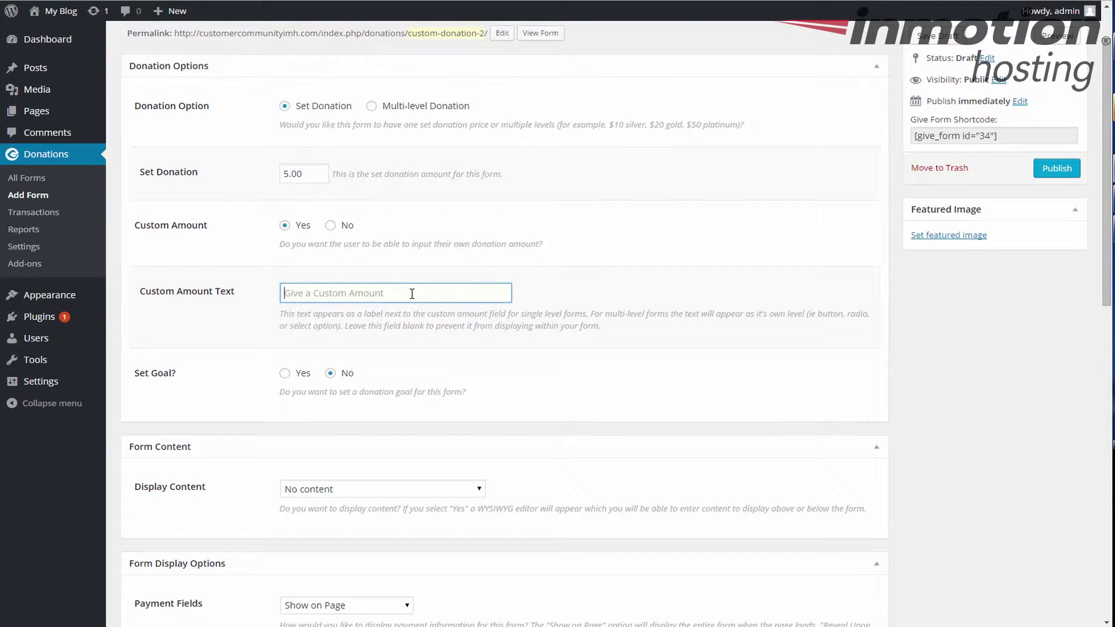
text(Enter Donation A)
text(mount.)
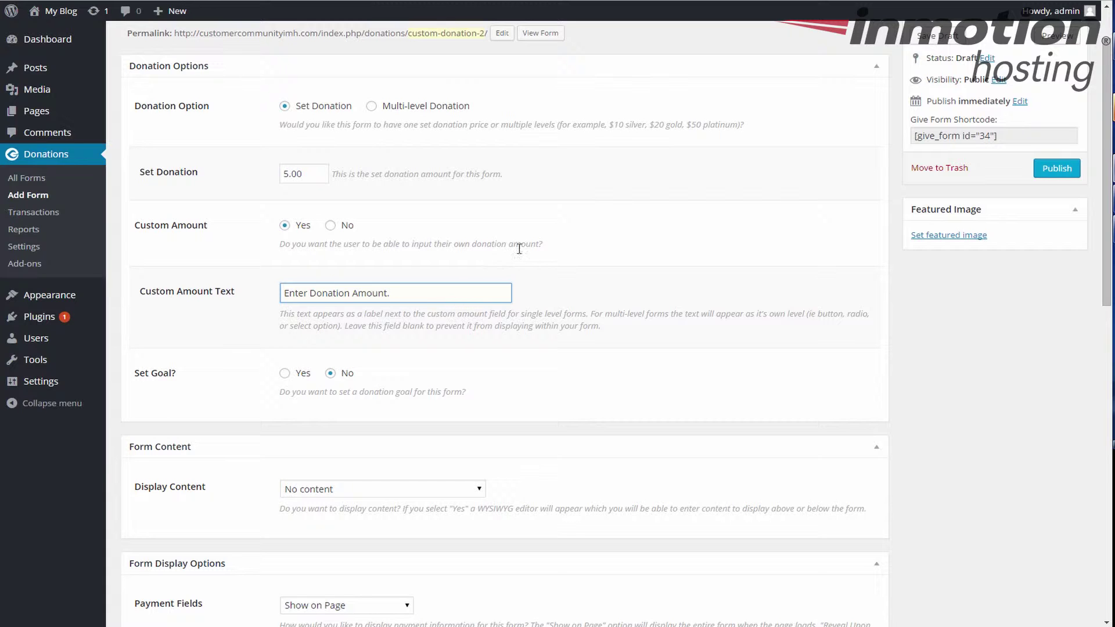
click(578, 261)
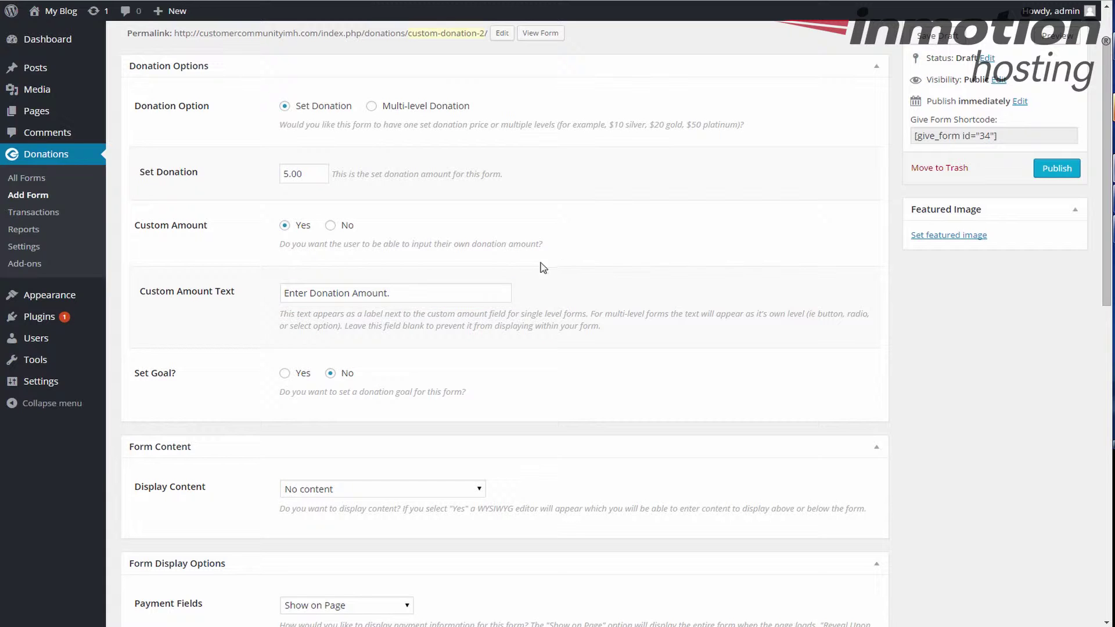
scroll(502, 270, down, 1)
scroll(502, 269, down, 3)
scroll(501, 269, down, 1)
scroll(502, 269, down, 4)
scroll(501, 270, down, 2)
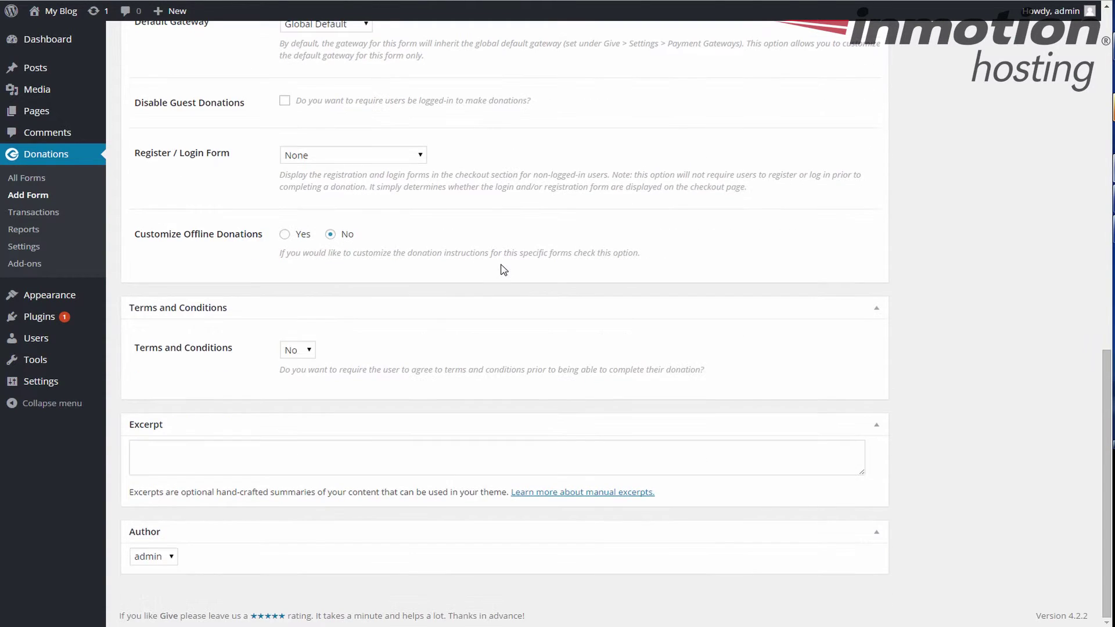
scroll(502, 269, up, 7)
scroll(503, 269, up, 5)
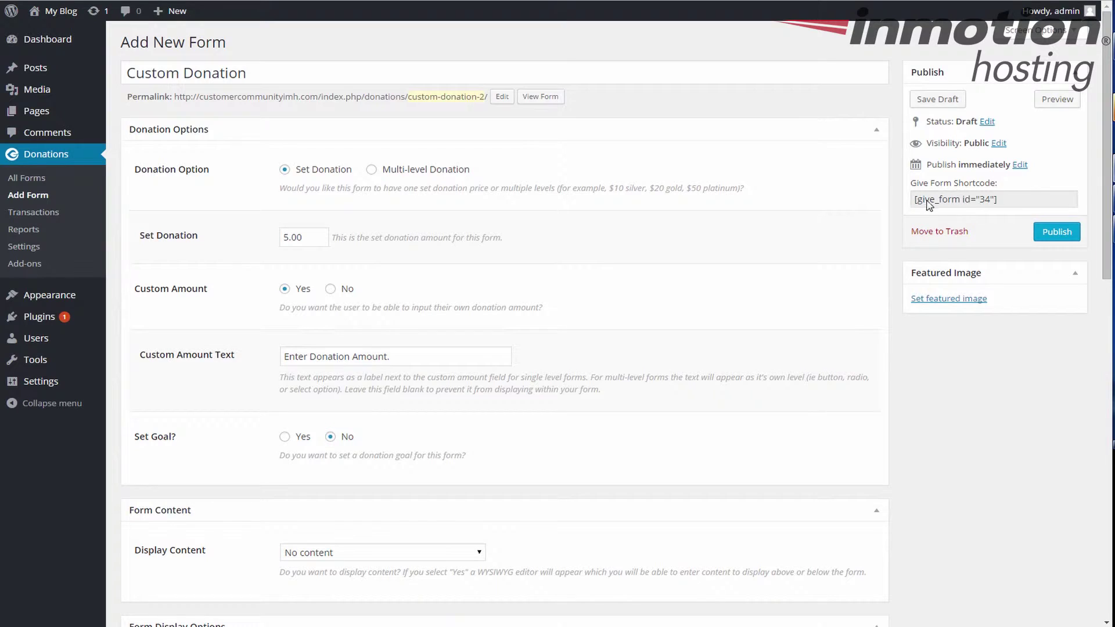
- Select the form's [give_form id="34"] shortcode and publish the Custom Donation form
drag(1001, 202, 912, 202)
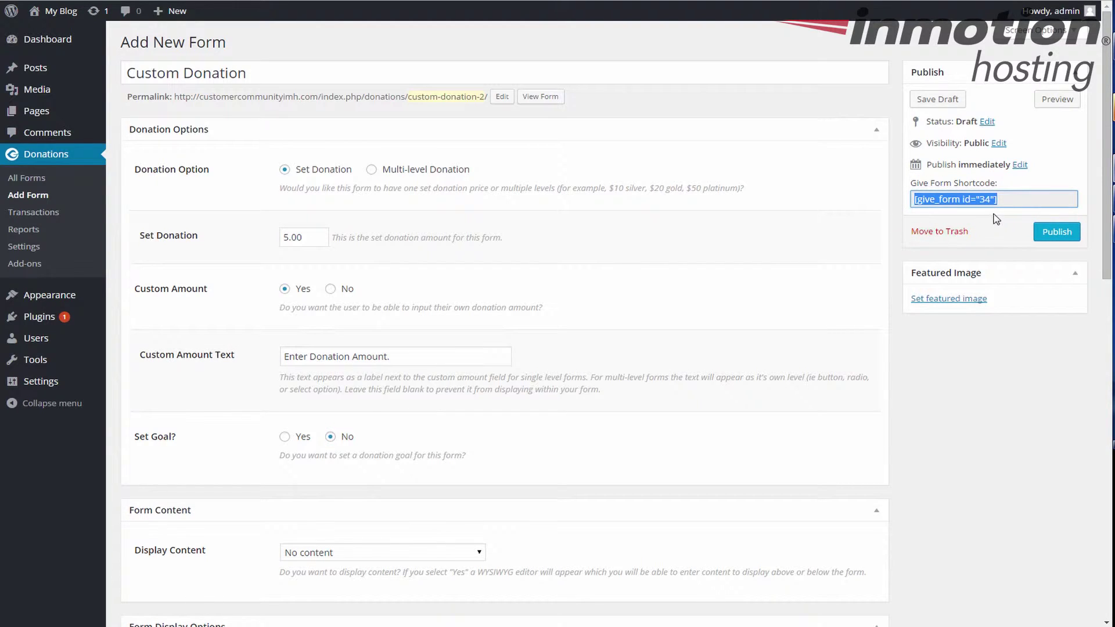
click(1056, 233)
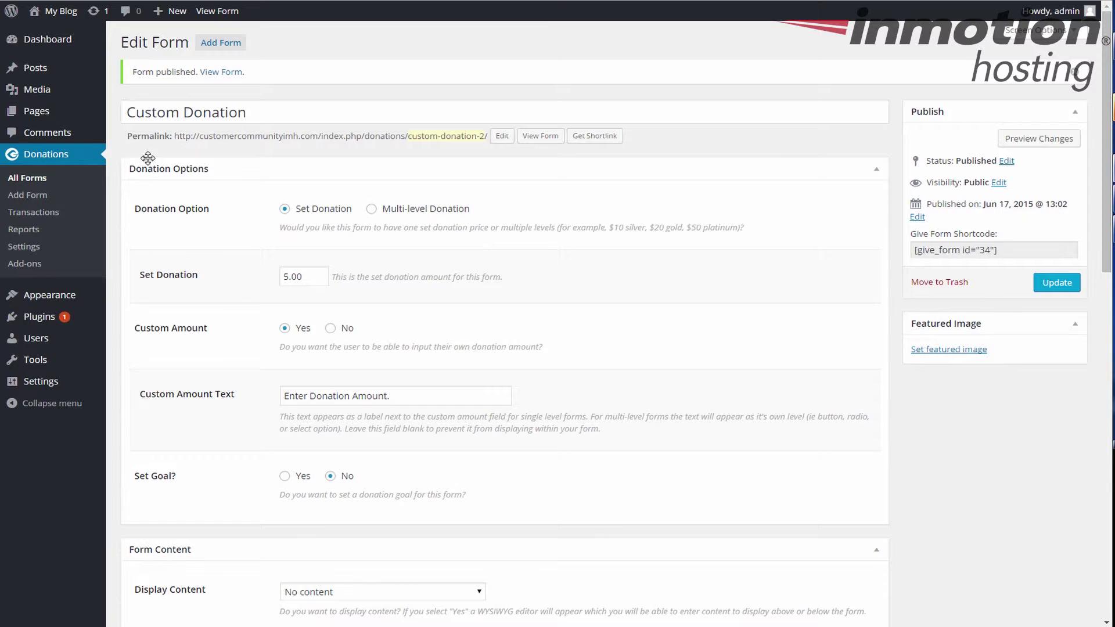
- Replace the Donate! page's shortcode with [give_form id="34"], update it, and view the page
click(36, 113)
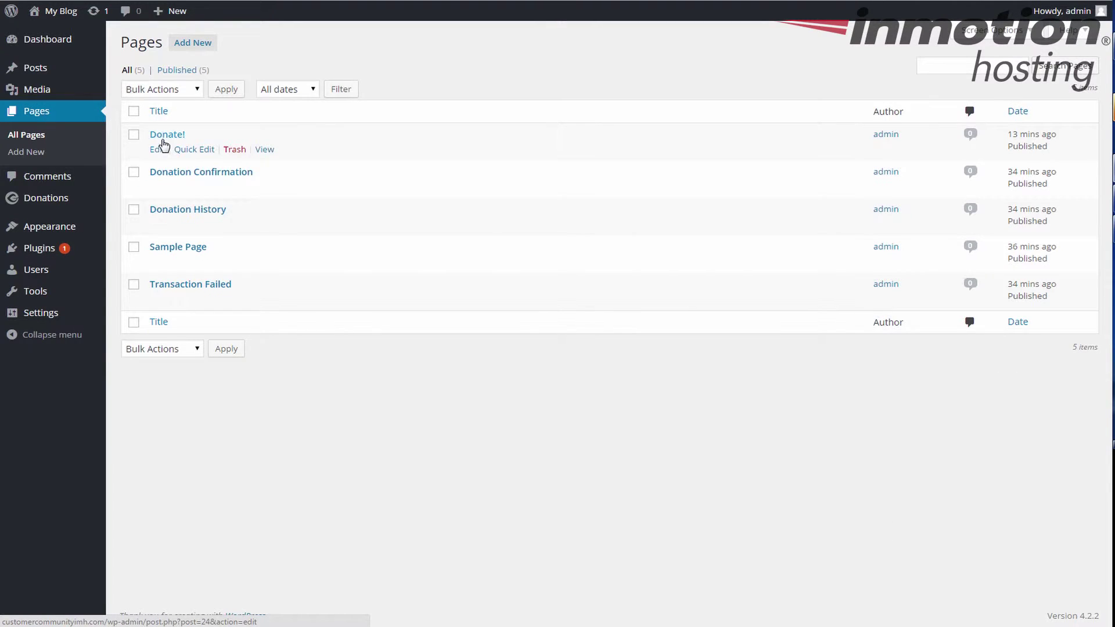
click(158, 149)
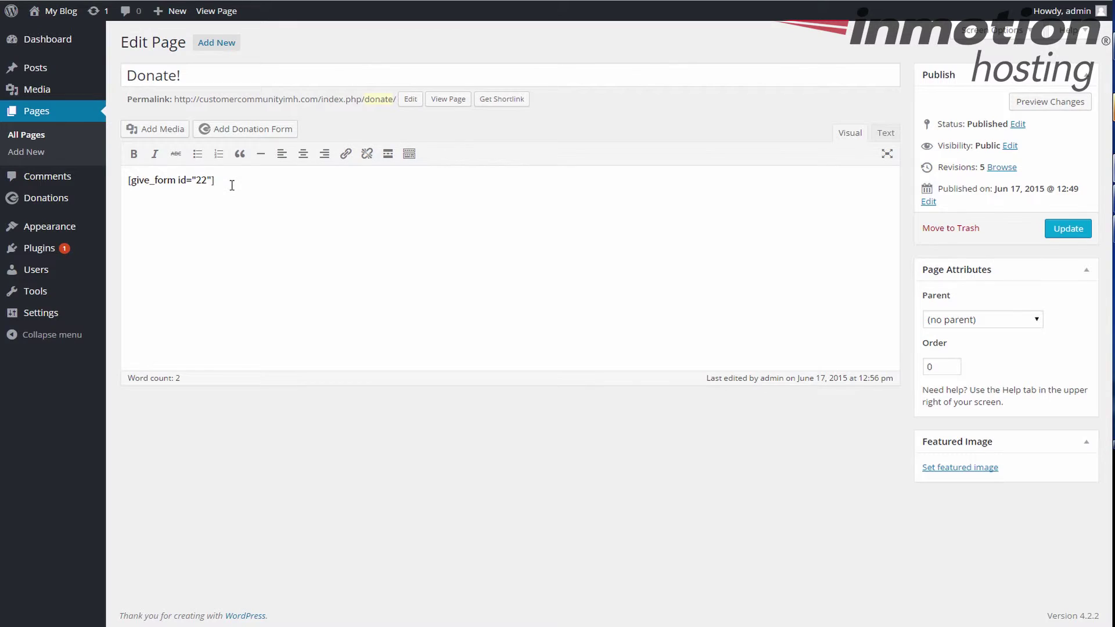
drag(231, 182, 119, 172)
text([give_form id="34"])
click(1059, 231)
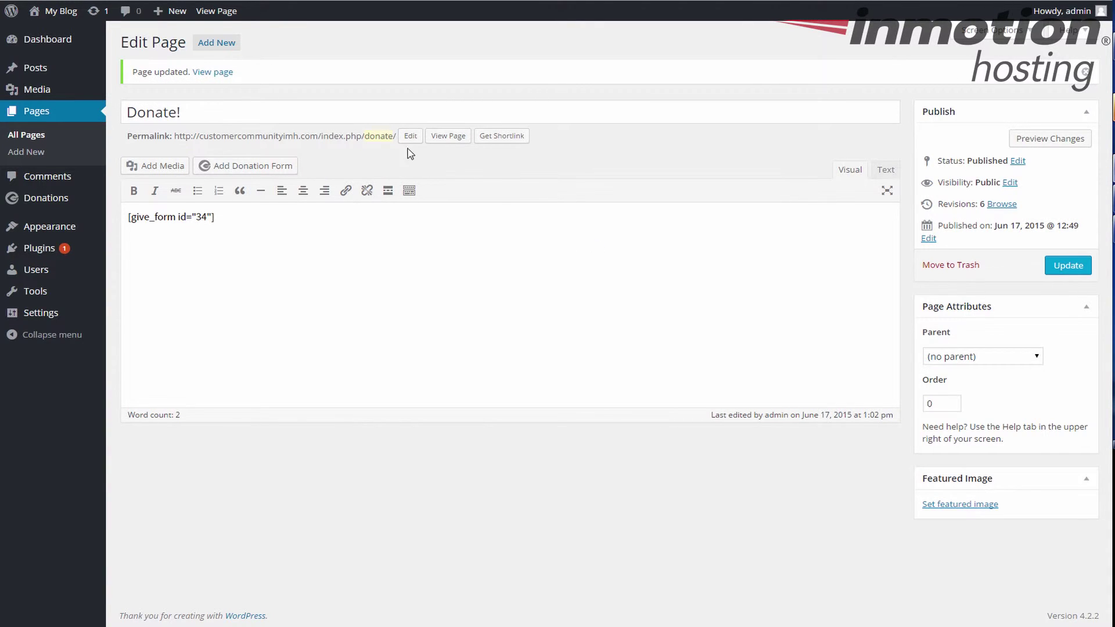
click(217, 11)
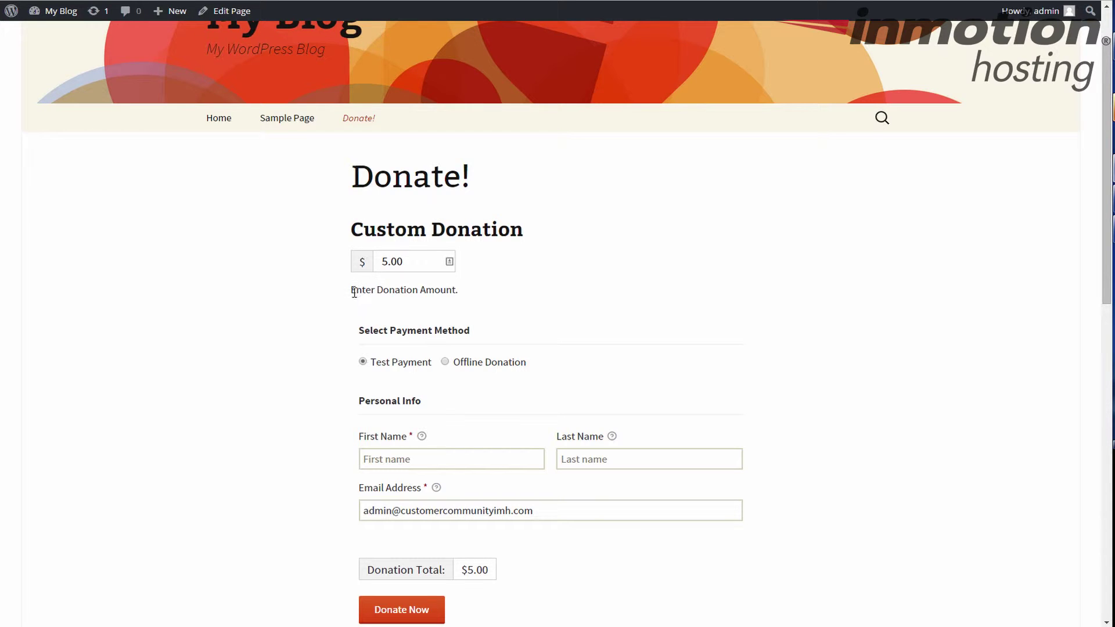
- On the live Donate! page, change the amount from 5.00 to 10.00 to update the total
drag(351, 289, 445, 289)
click(394, 264)
drag(414, 264, 375, 262)
key(Right)
text(10)
key(BackSpace)
key(BackSpace)
text(00)
click(550, 305)
scroll(543, 306, down, 1)
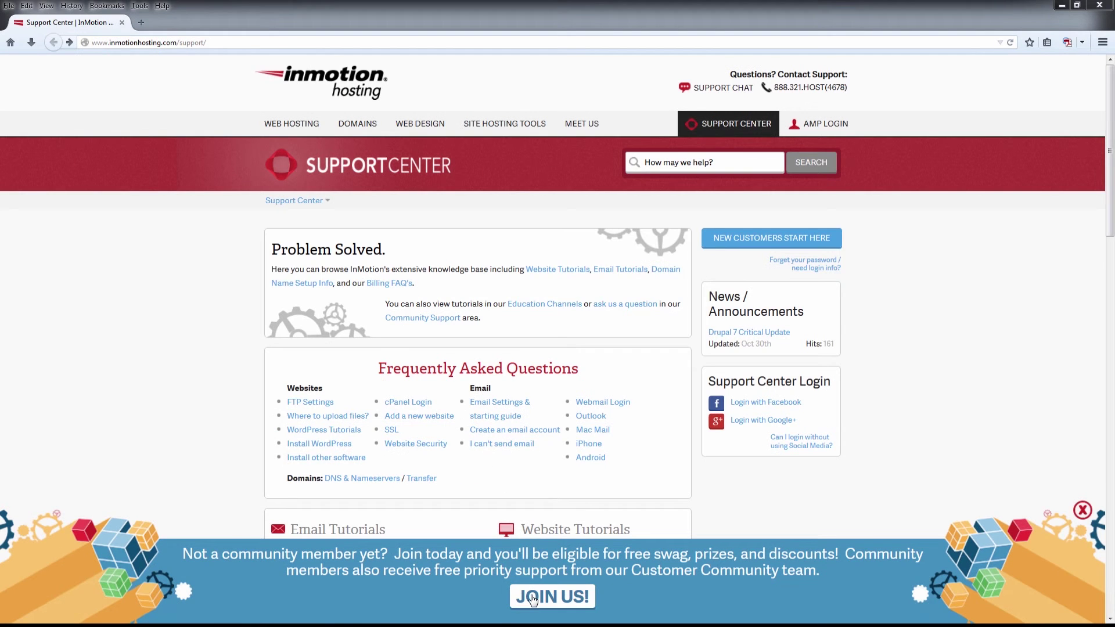
click(530, 601)
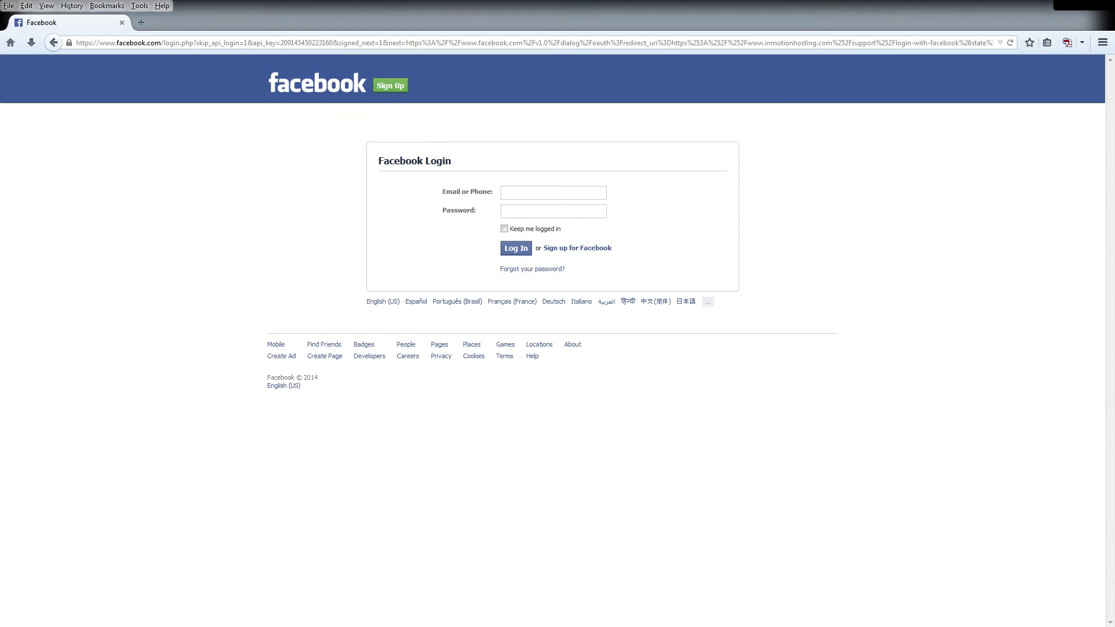